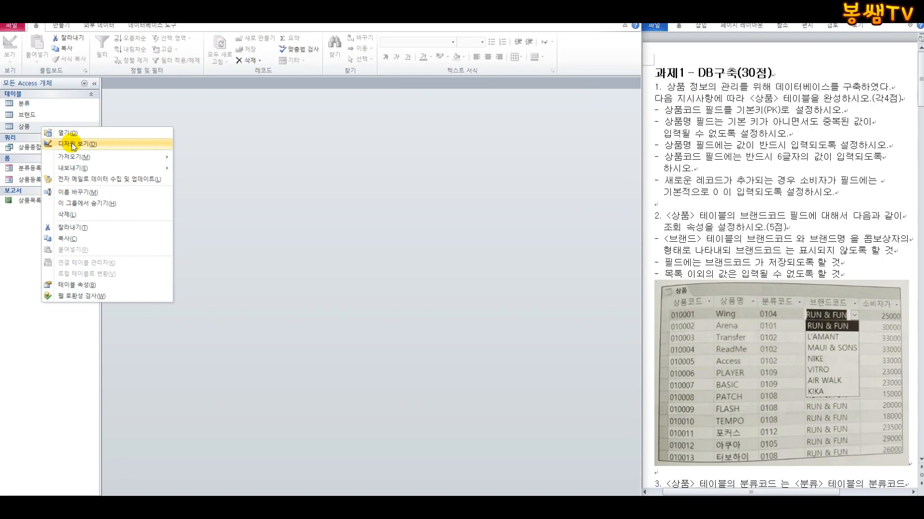
# Step: Open the 상품 table in Design View and set the 상품코드 field as the primary key
pyautogui.click(74, 144)
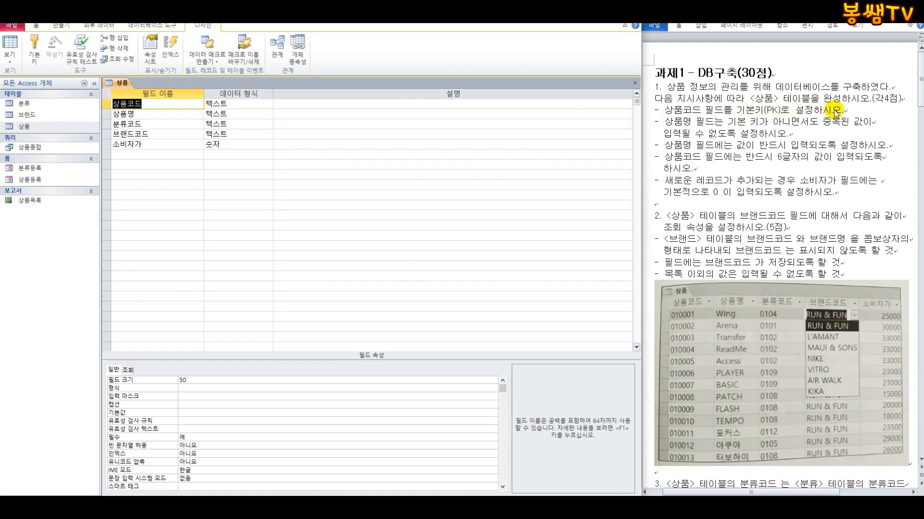
pyautogui.click(105, 104)
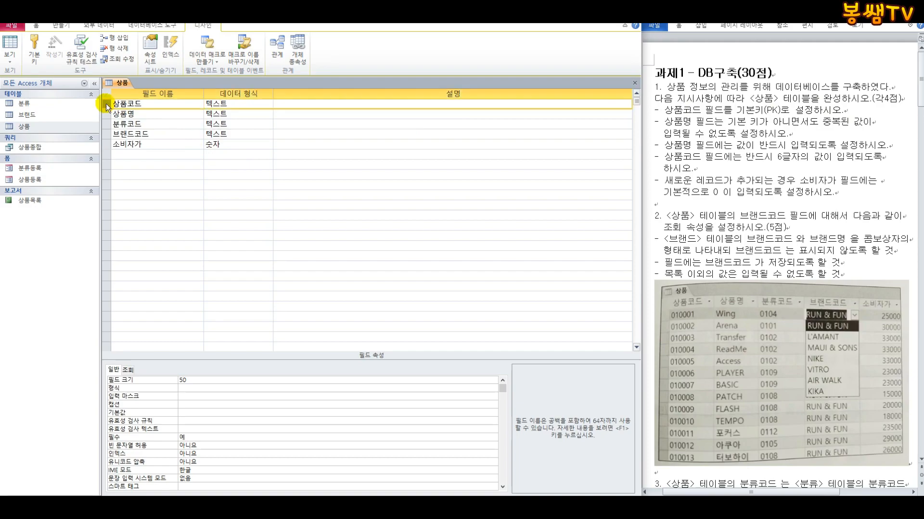
pyautogui.click(33, 53)
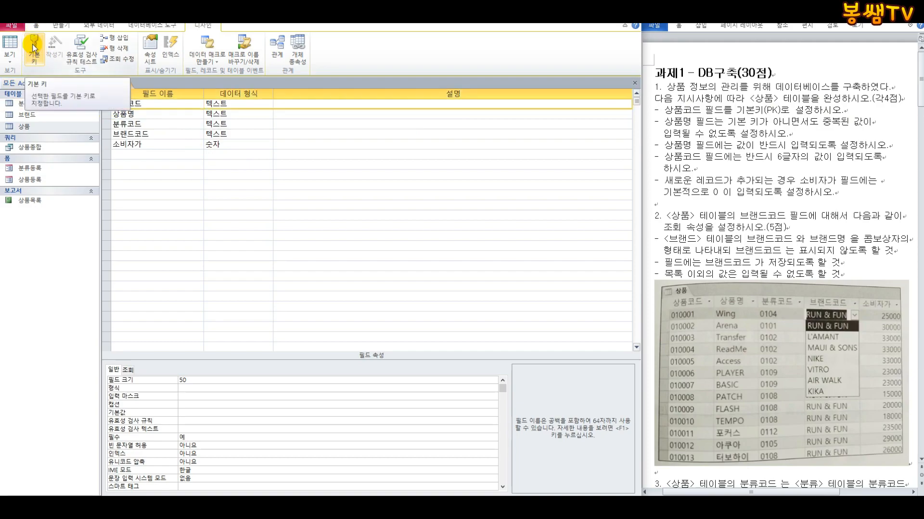
pyautogui.click(33, 45)
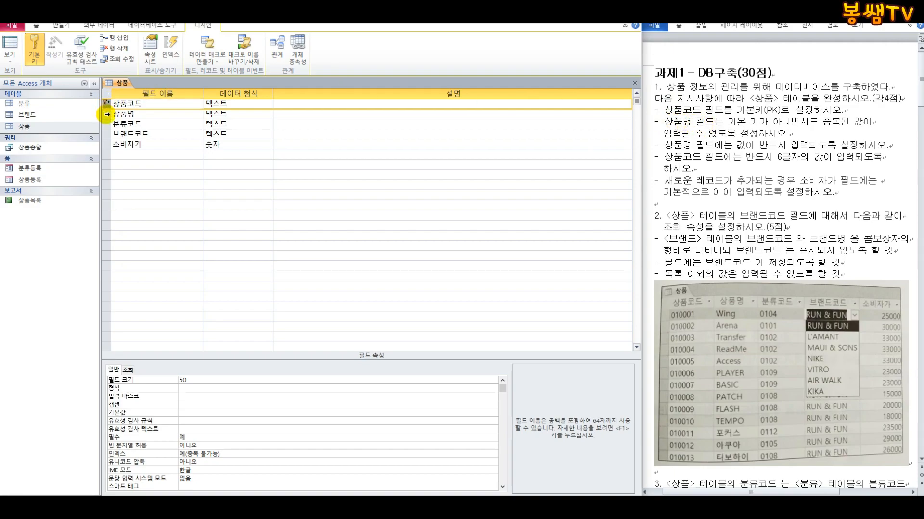
# Step: For the 상품명 field, set the index to 예(중복 불가능) and the required property to 예
pyautogui.click(107, 115)
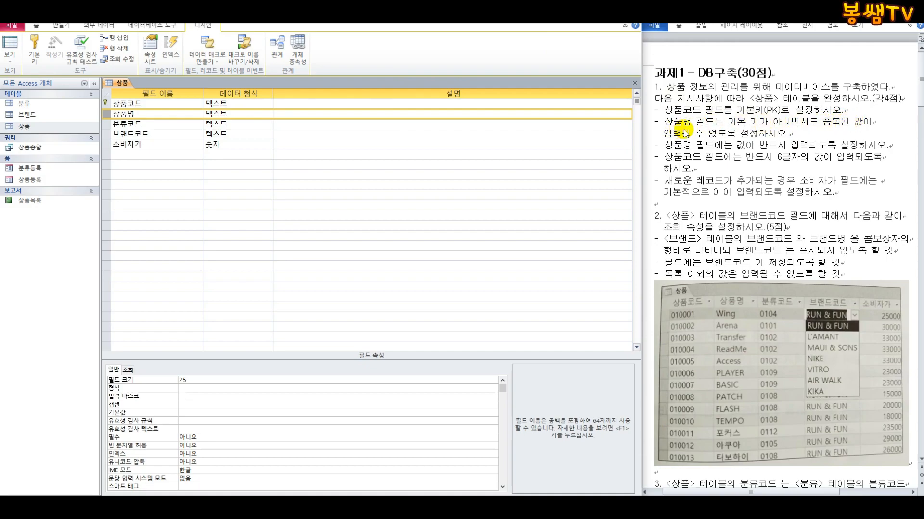
pyautogui.click(120, 454)
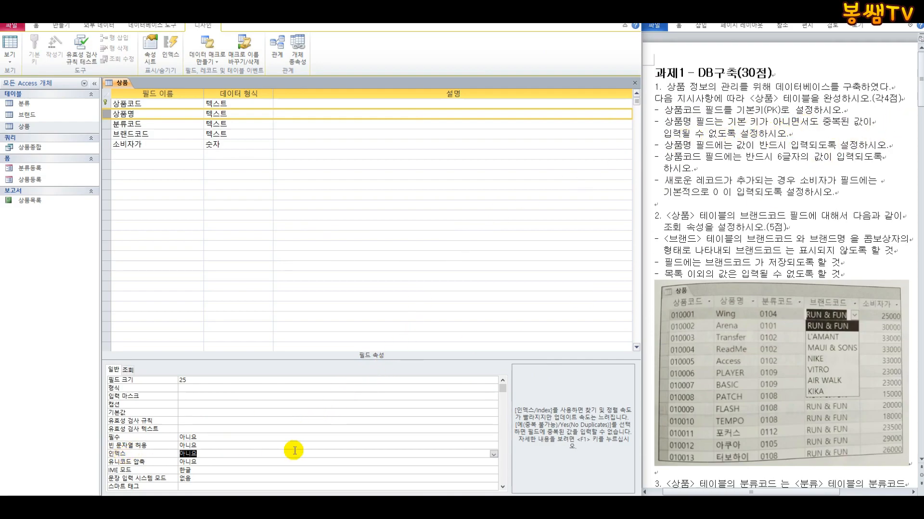
pyautogui.click(493, 454)
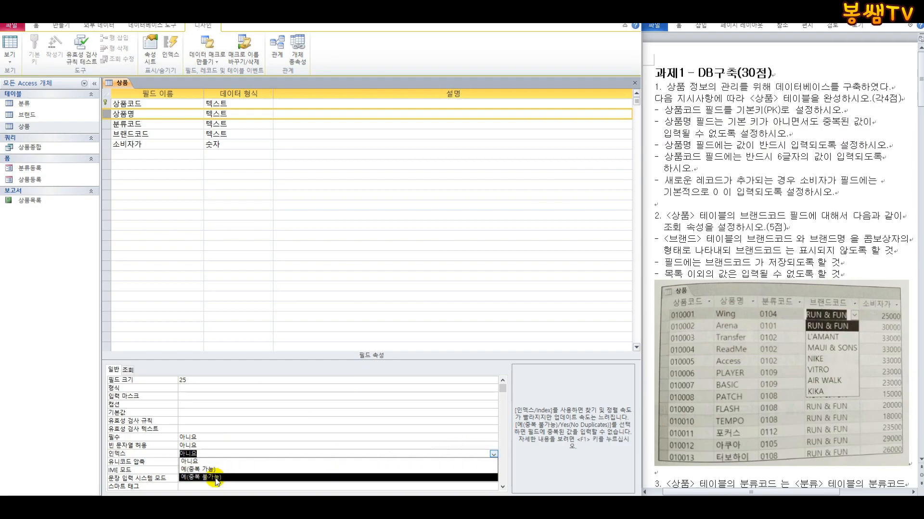
pyautogui.click(215, 479)
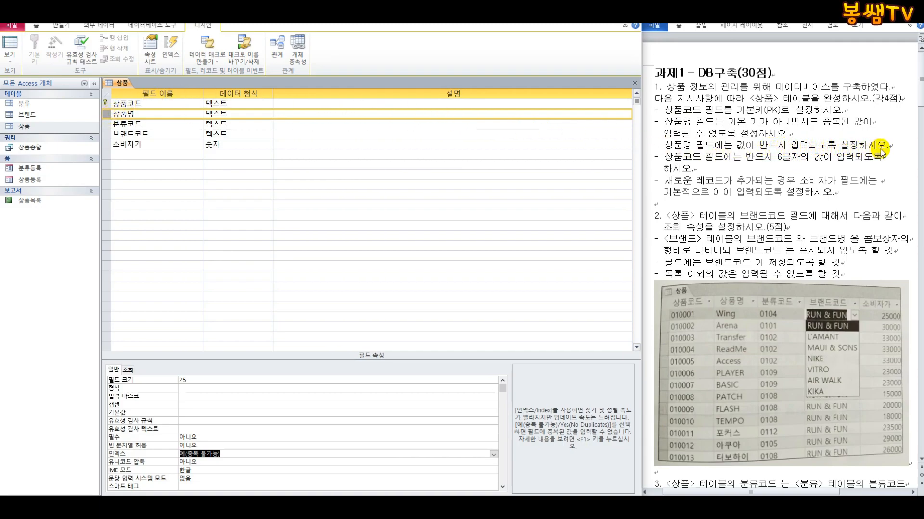
pyautogui.click(131, 438)
pyautogui.click(494, 438)
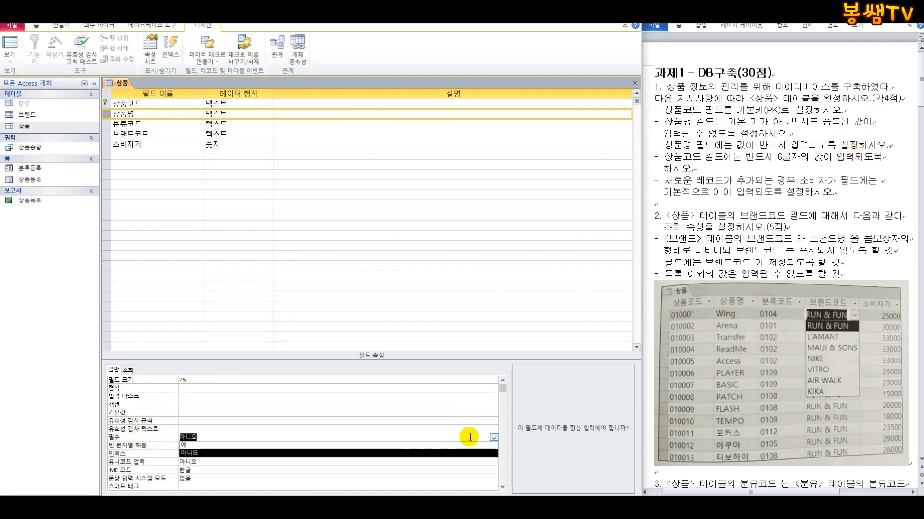
pyautogui.click(257, 445)
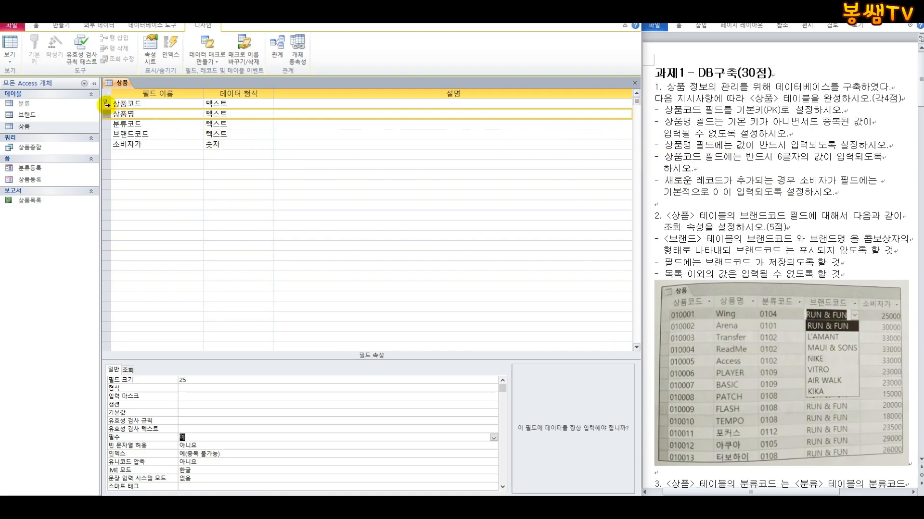
# Step: Give the 상품코드 field the validation rule Len([상품코드])=6
pyautogui.click(106, 104)
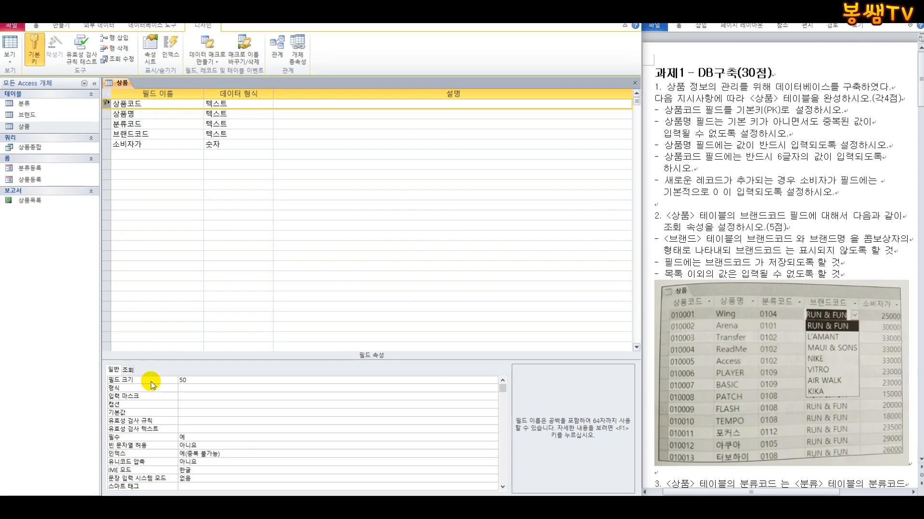
pyautogui.click(197, 421)
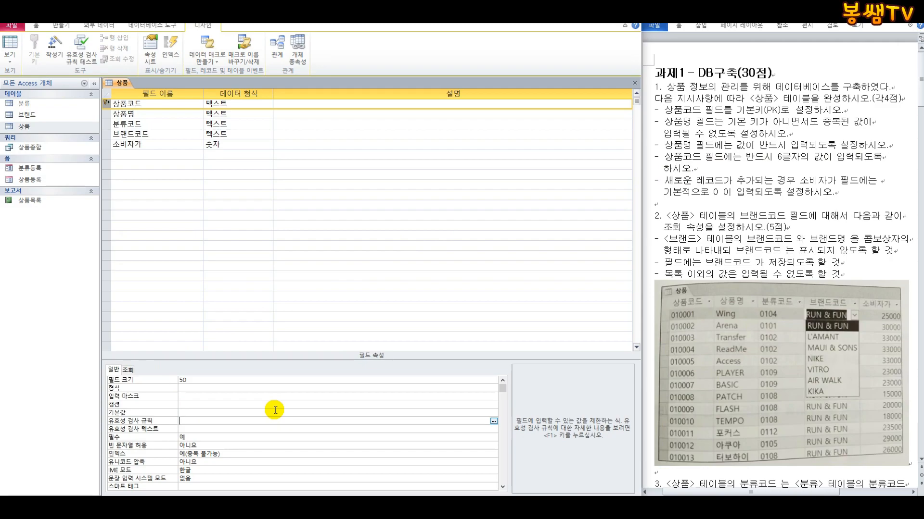
pyautogui.write('L')
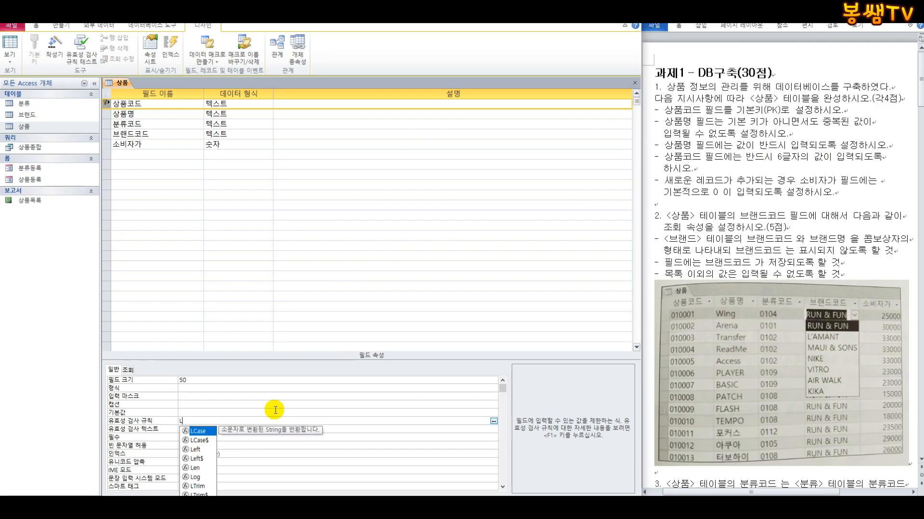
pyautogui.write('en')
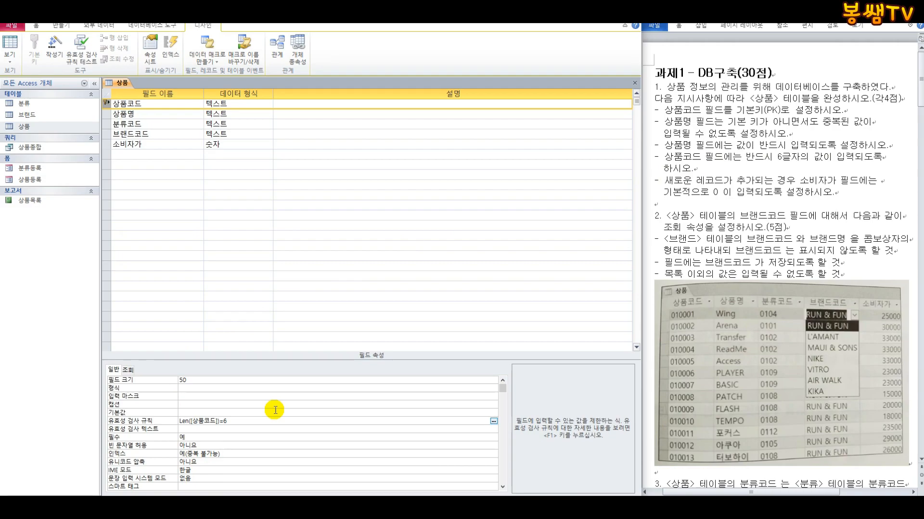
pyautogui.hotkey('ctrl', '1')
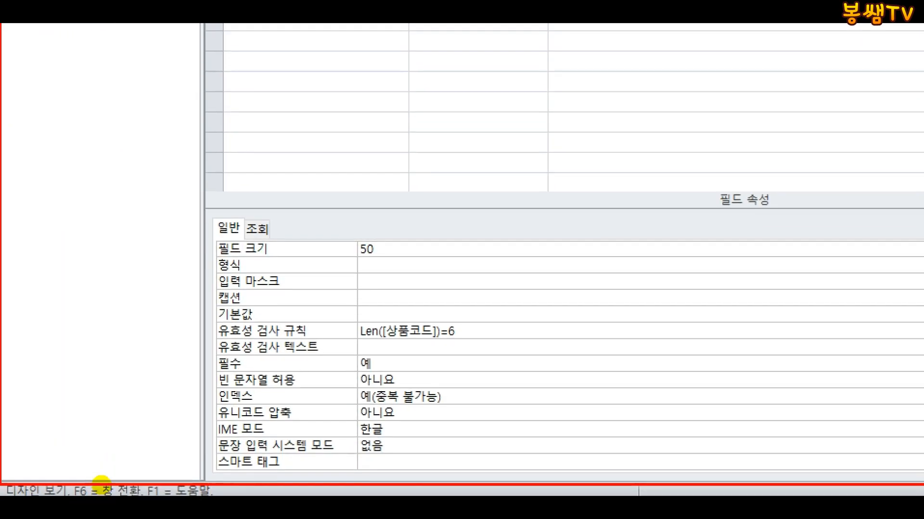
pyautogui.moveTo(347, 320); pyautogui.dragTo(462, 346)
pyautogui.moveTo(204, 344); pyautogui.dragTo(325, 343)
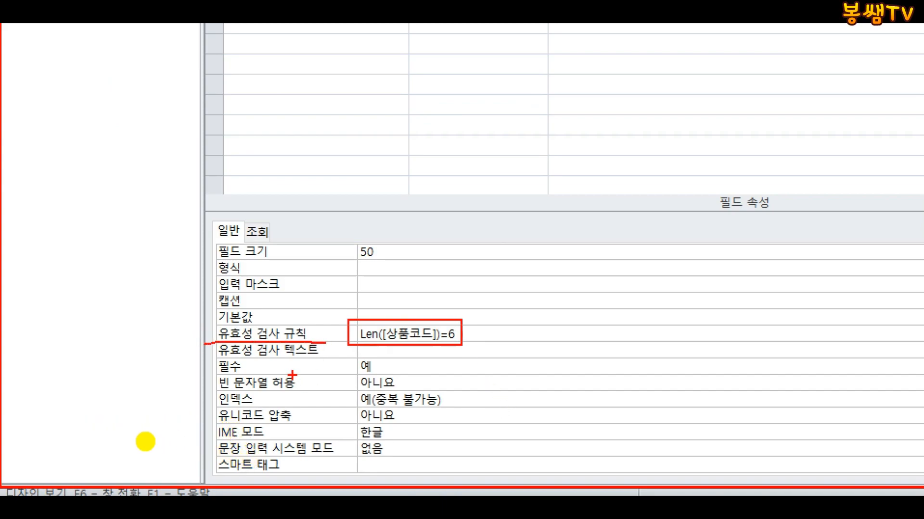
pyautogui.press('Escape')
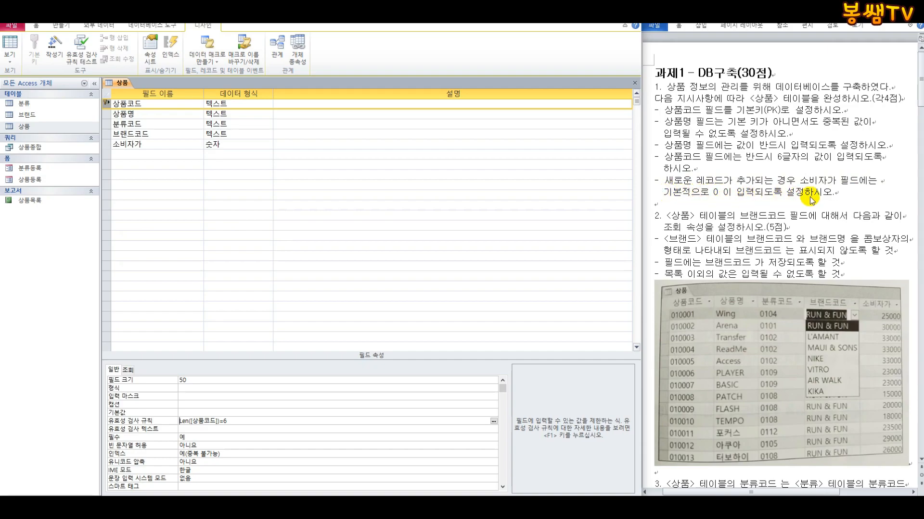
# Step: Set the default value of the 소비자가 field to 0
pyautogui.click(107, 144)
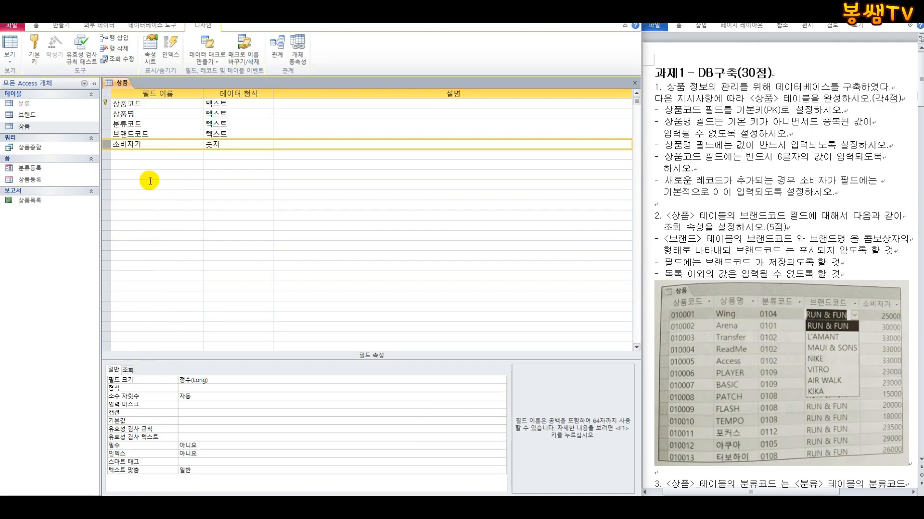
pyautogui.click(183, 422)
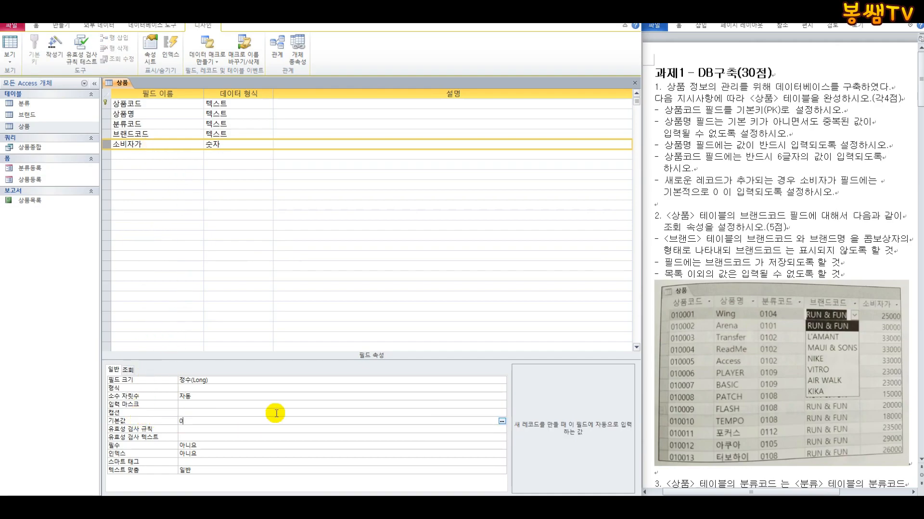
pyautogui.press('Return')
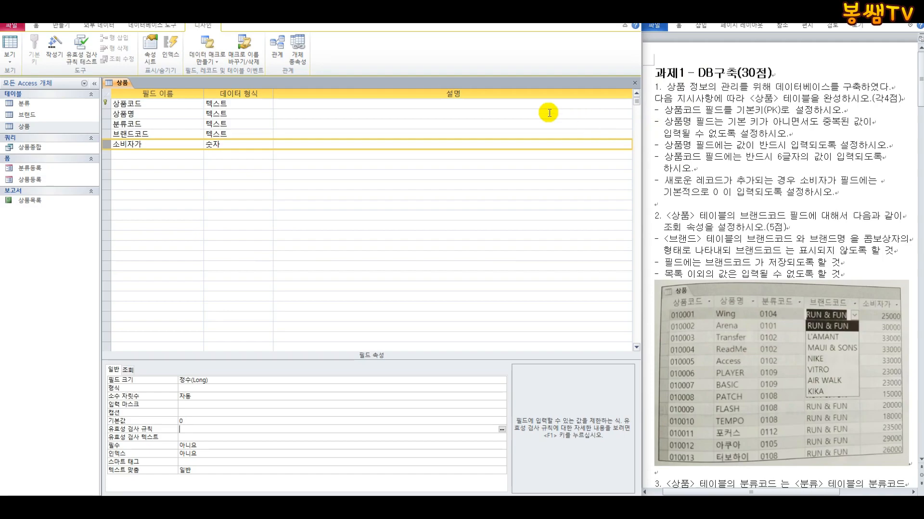
# Step: Save the 상품 table design, agree to test existing data against the new rules, and close the table
pyautogui.rightClick(118, 85)
pyautogui.click(133, 88)
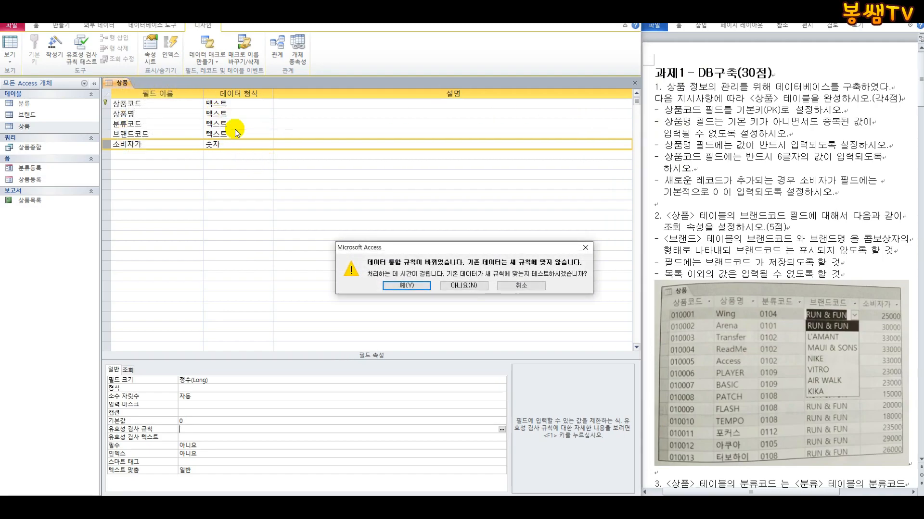
pyautogui.click(406, 286)
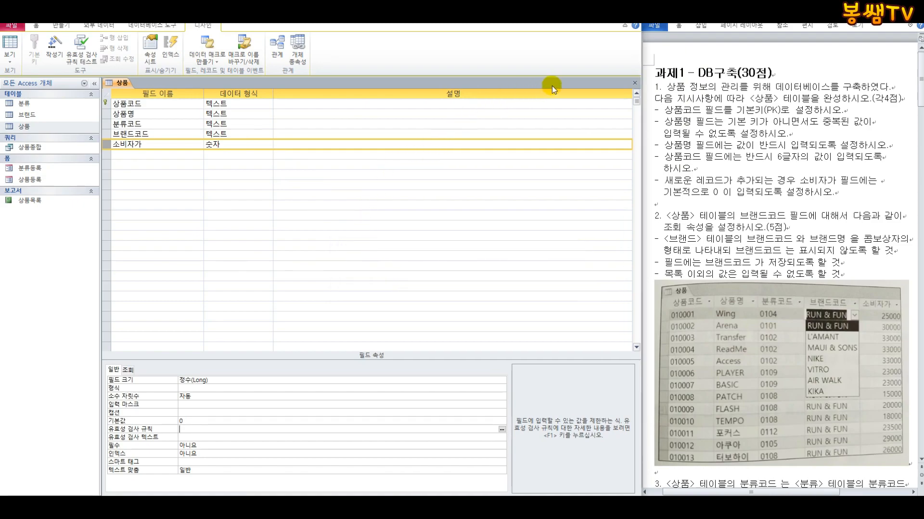
pyautogui.click(634, 83)
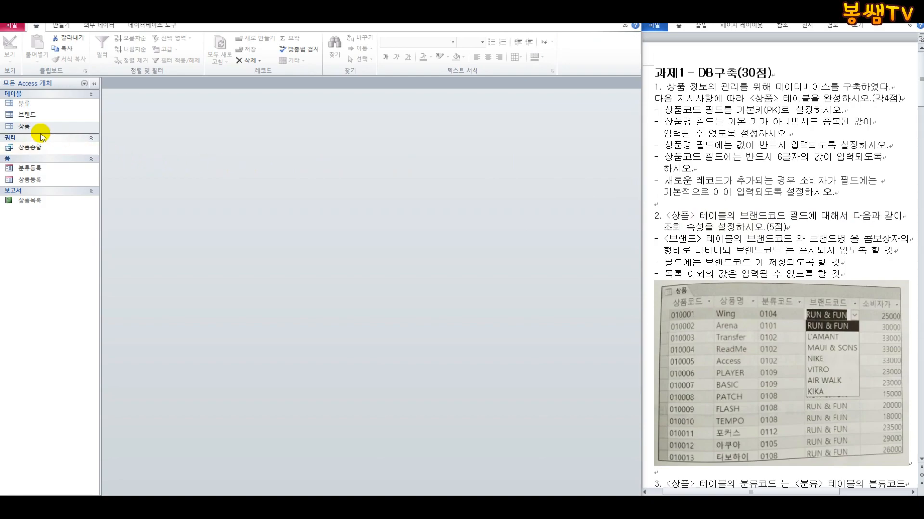
# Step: Reopen the 상품 table in Design View and set the 브랜드코드 field's lookup display control to 콤보 상자
pyautogui.rightClick(21, 125)
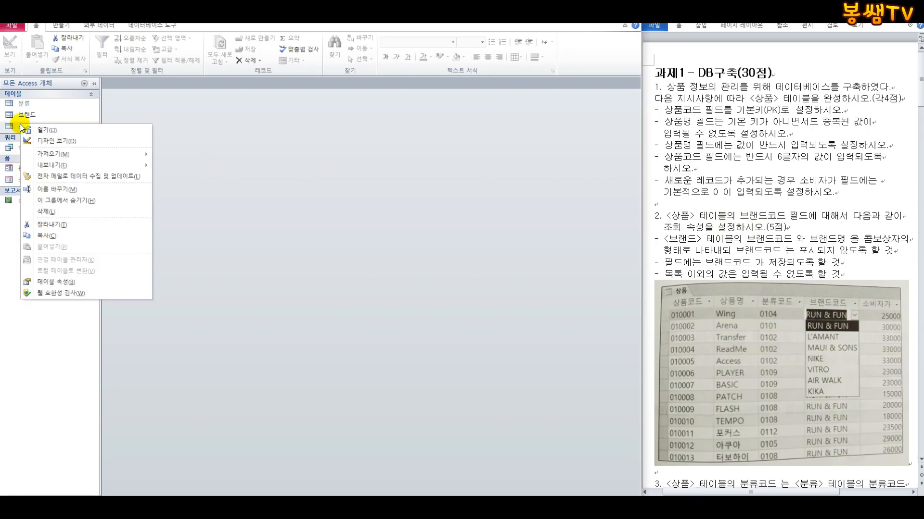
pyautogui.click(46, 141)
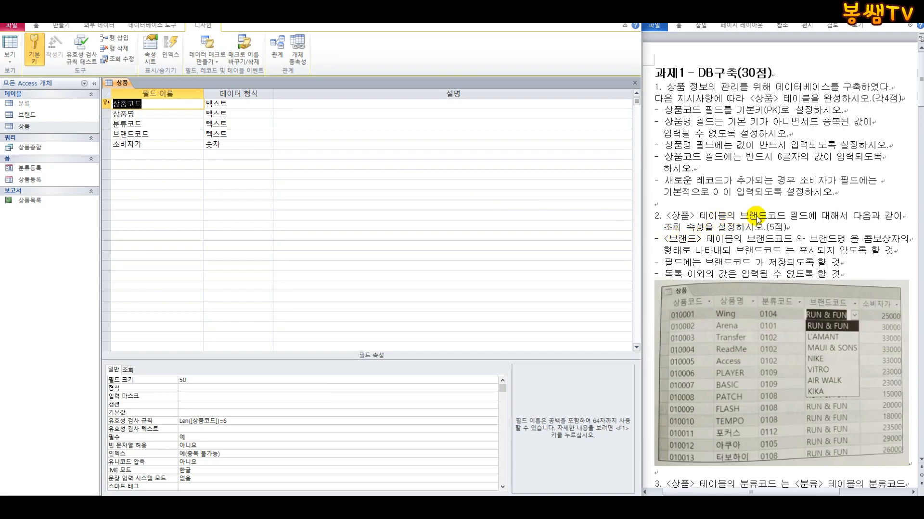
pyautogui.click(106, 134)
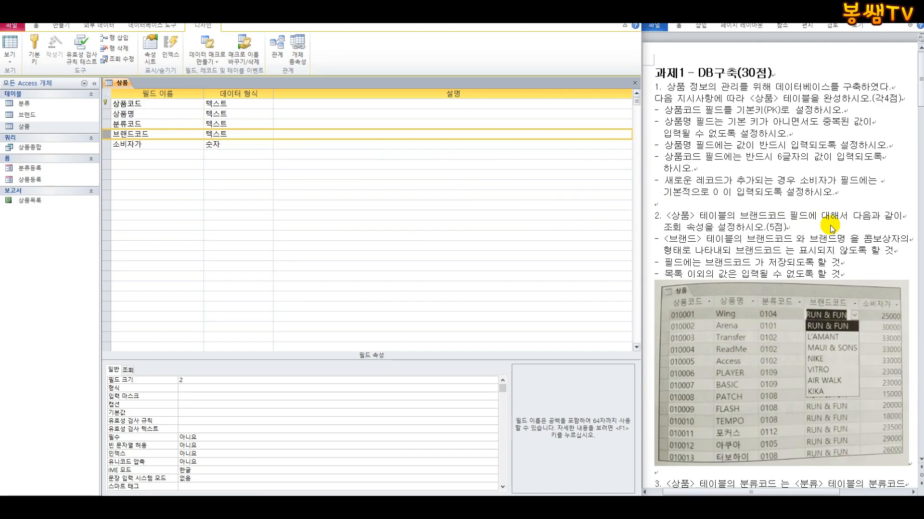
pyautogui.click(129, 370)
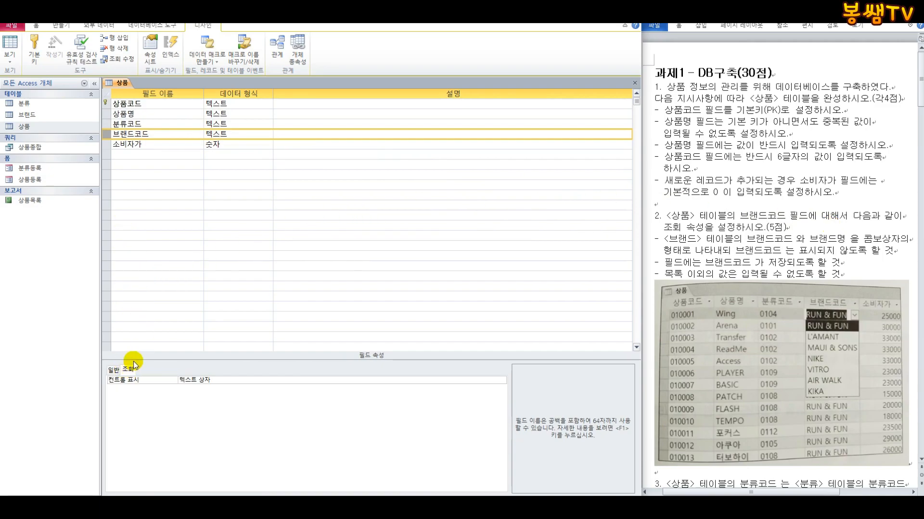
pyautogui.click(326, 379)
pyautogui.click(501, 378)
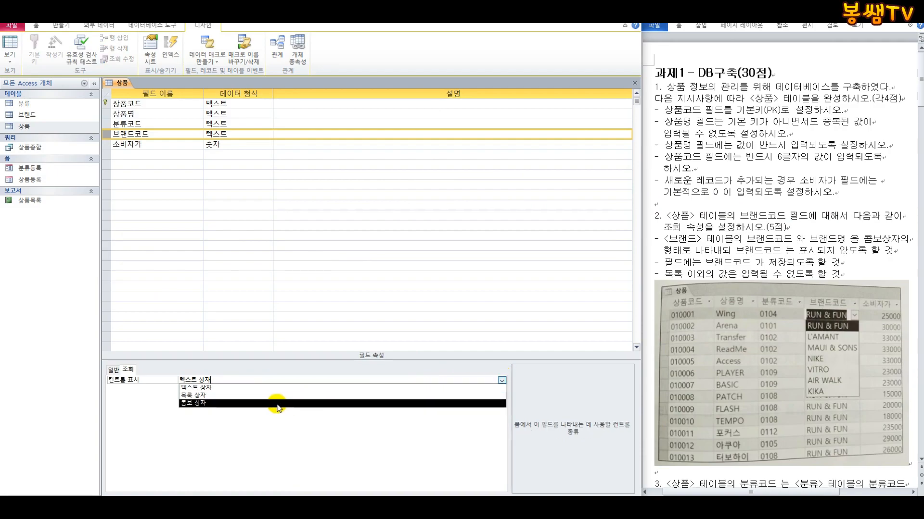
pyautogui.click(277, 404)
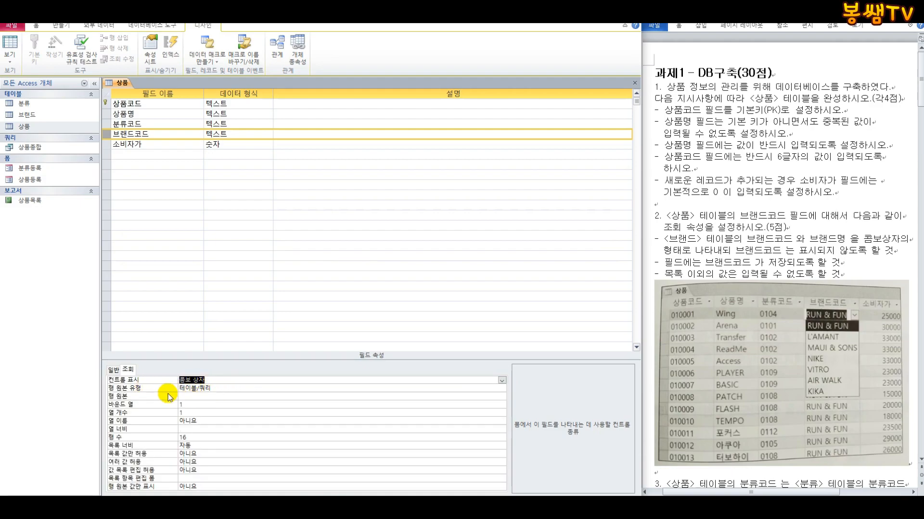
# Step: Choose 테이블/쿼리 as the row source type of the 브랜드코드 lookup
pyautogui.click(126, 388)
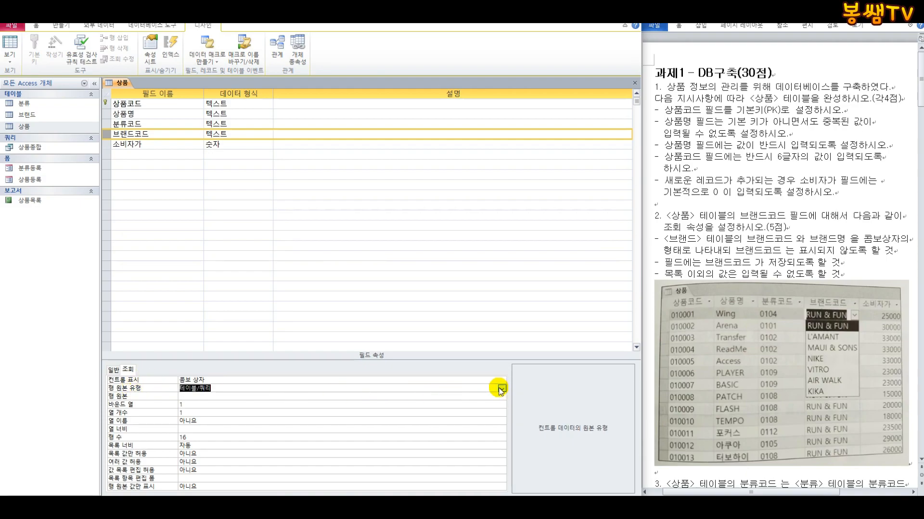
pyautogui.click(502, 388)
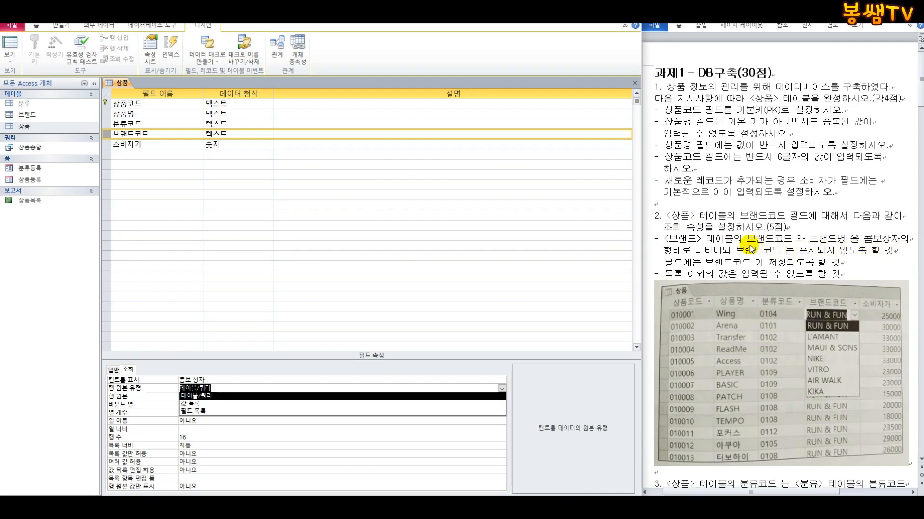
pyautogui.click(205, 397)
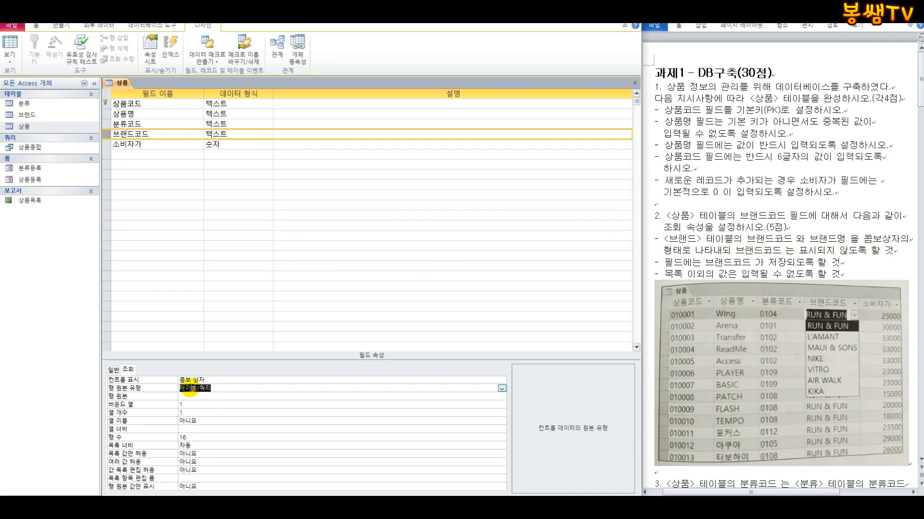
# Step: Build a query for the 브랜드코드 lookup's row source and add the 브랜드 table to it
pyautogui.click(127, 398)
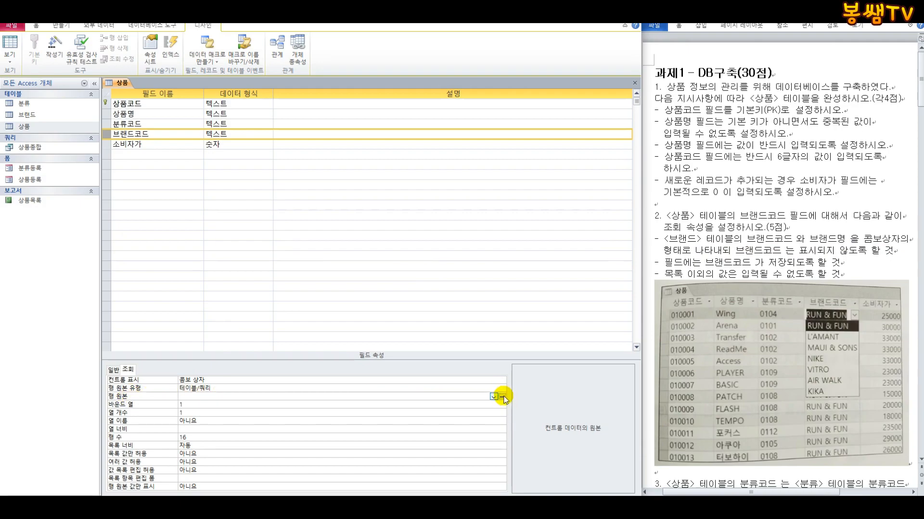
pyautogui.click(502, 396)
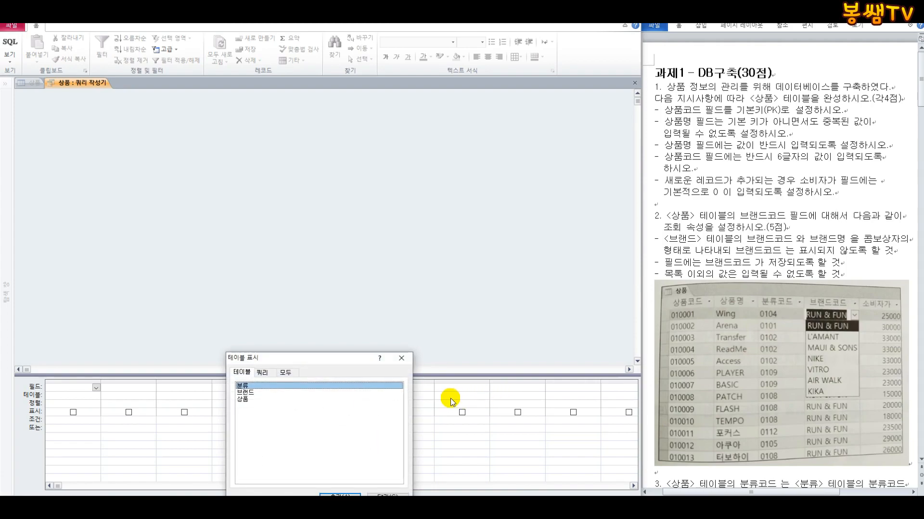
pyautogui.moveTo(308, 358); pyautogui.dragTo(369, 145)
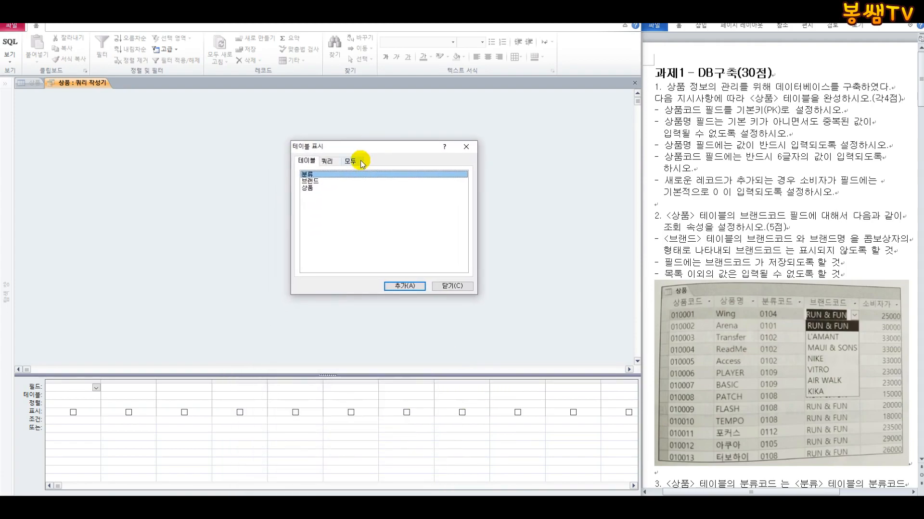
pyautogui.click(327, 184)
pyautogui.click(408, 287)
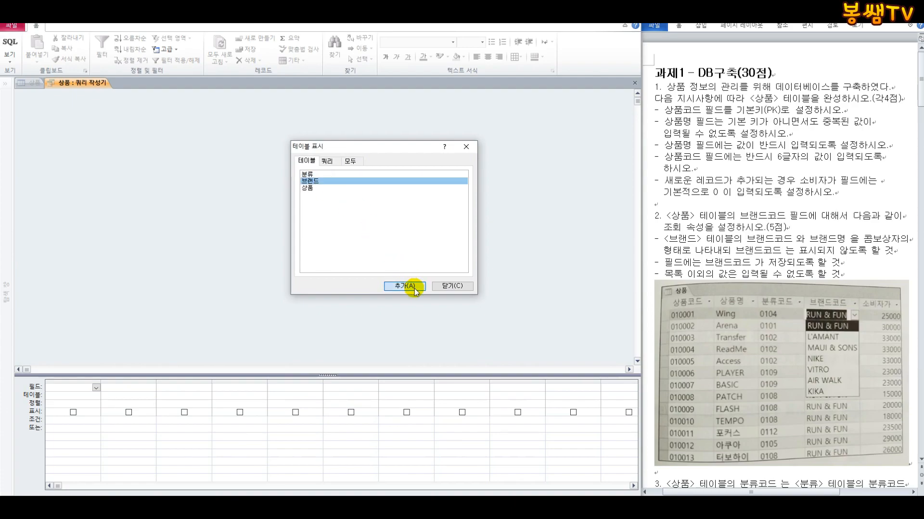
pyautogui.click(455, 287)
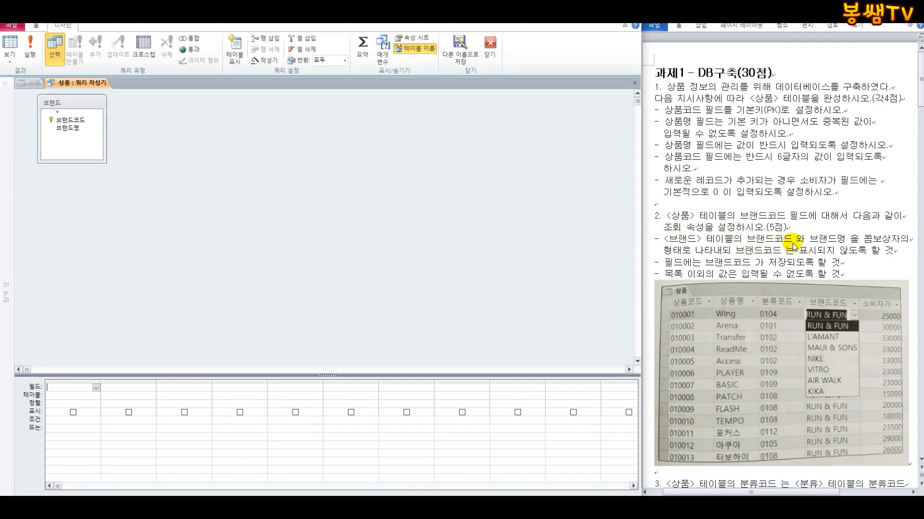
# Step: Add the 브랜드코드 and 브랜드명 fields to the row source query, and close it with its SQL changes saved to the property
pyautogui.click(68, 122)
pyautogui.moveTo(68, 124); pyautogui.dragTo(139, 381)
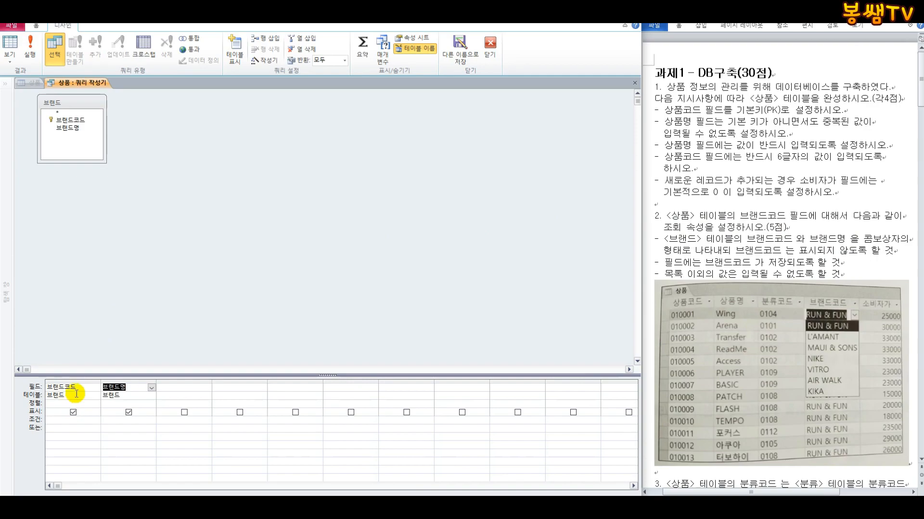
pyautogui.click(492, 50)
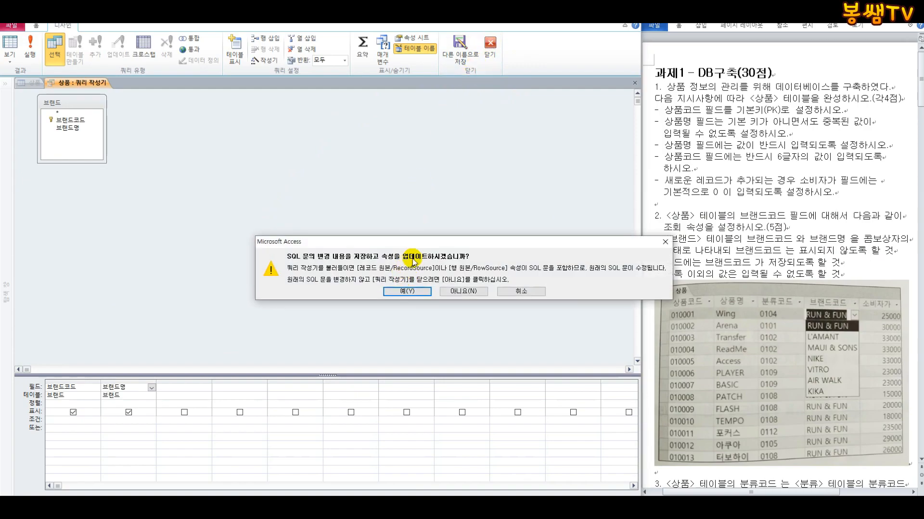
pyautogui.click(405, 292)
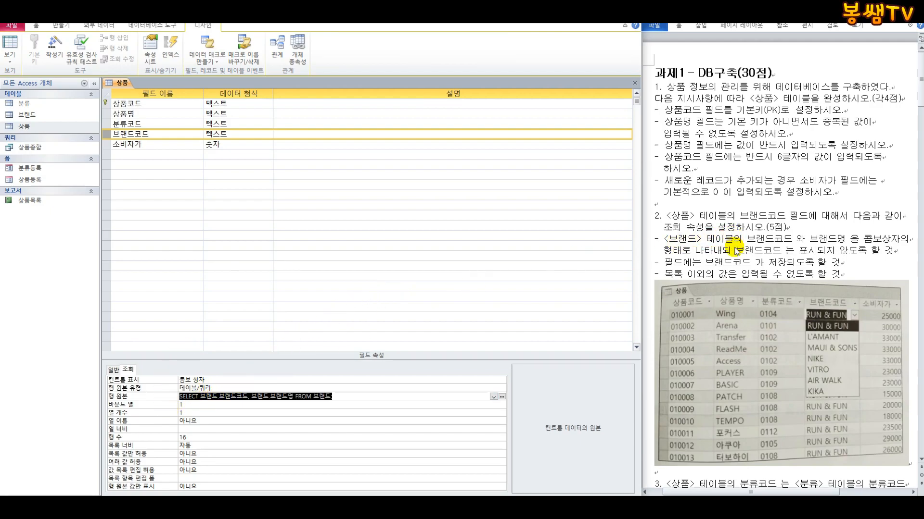
# Step: Set the 브랜드코드 lookup's column count to 2 and column width to 0 cm, and check its limit-to-list property
pyautogui.click(174, 412)
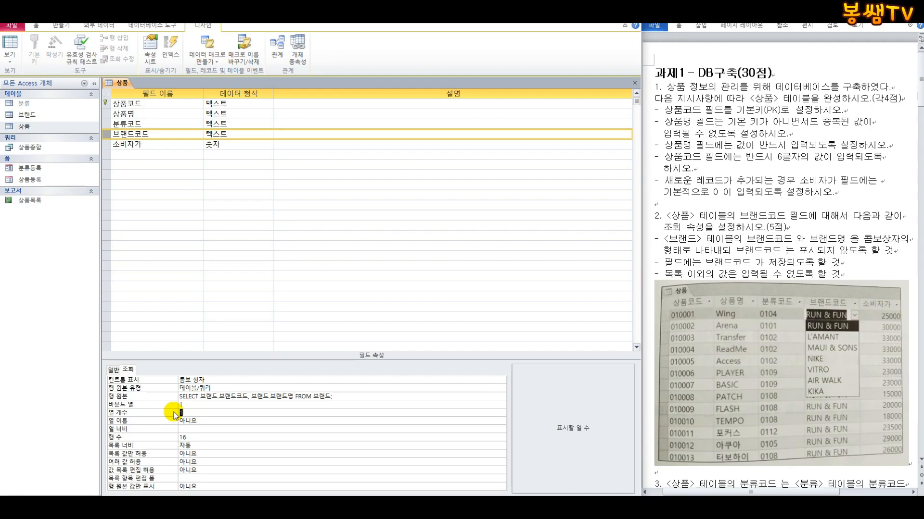
pyautogui.press('Return')
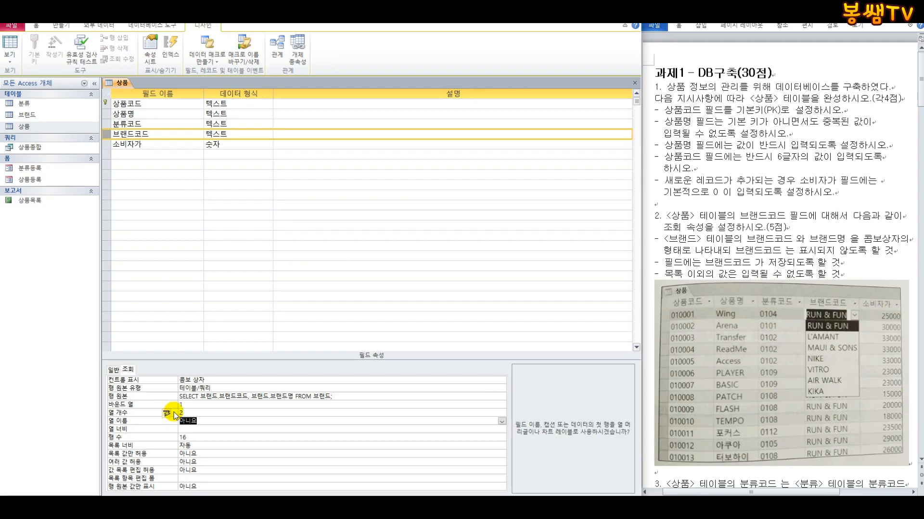
pyautogui.click(193, 429)
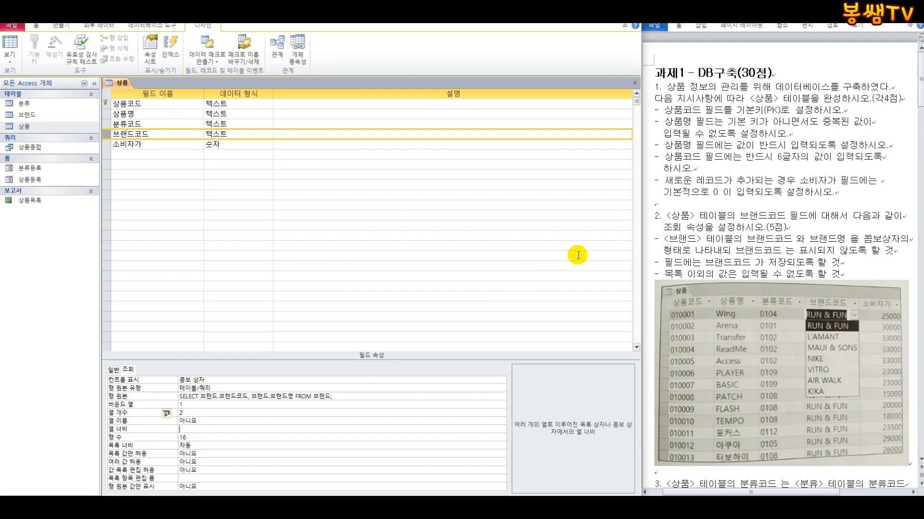
pyautogui.write('0')
pyautogui.press('Return')
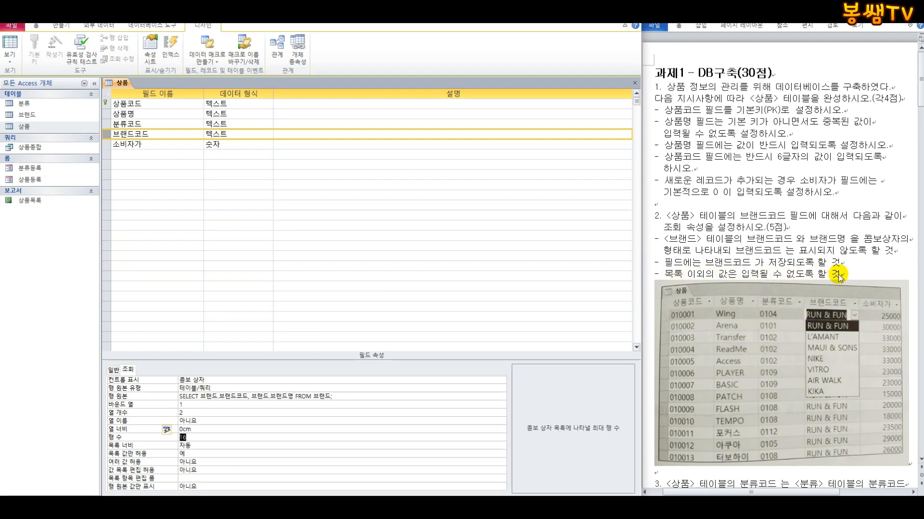
pyautogui.click(135, 454)
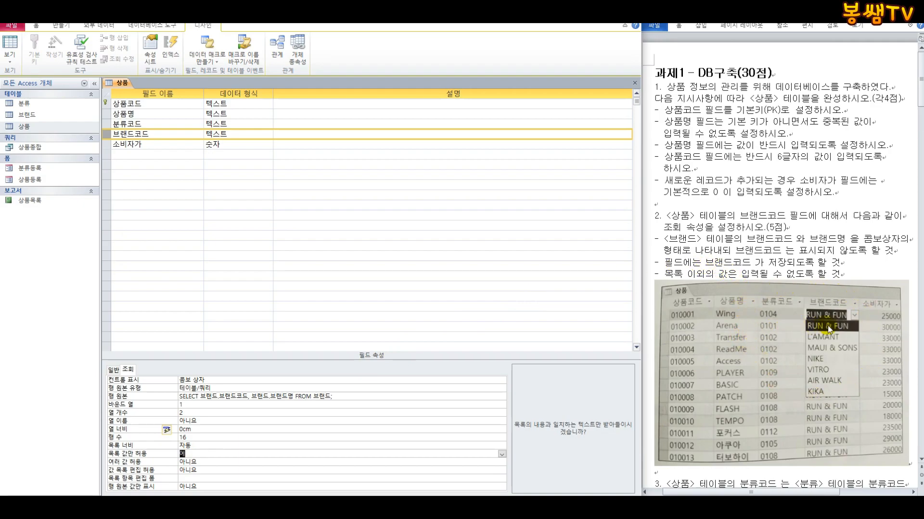
# Step: Save the 상품 table, switch it to Datasheet View and open the 브랜드코드 drop-down list in the first record
pyautogui.click(10, 59)
pyautogui.click(19, 77)
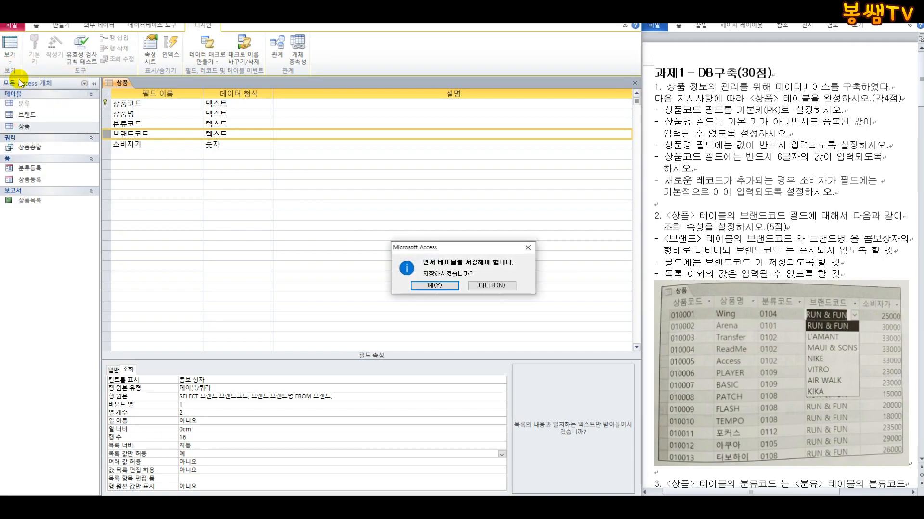
pyautogui.click(435, 286)
pyautogui.click(221, 105)
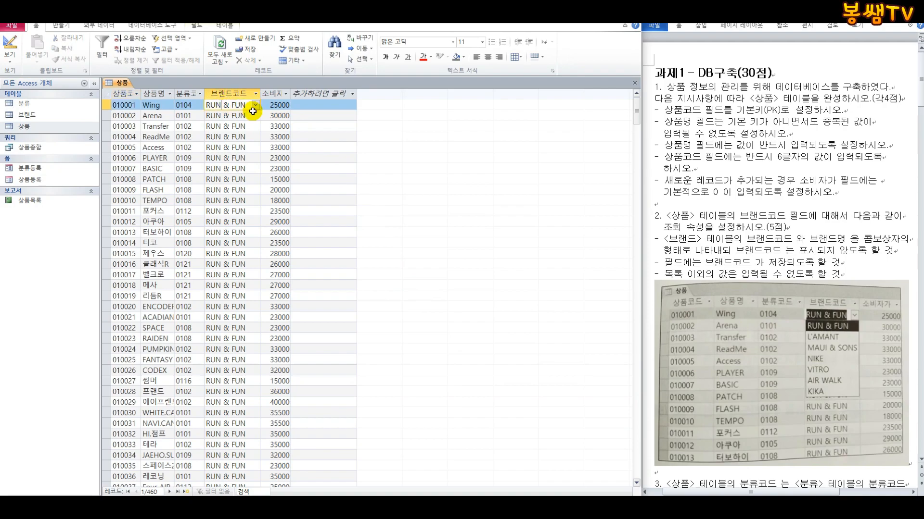
pyautogui.click(255, 105)
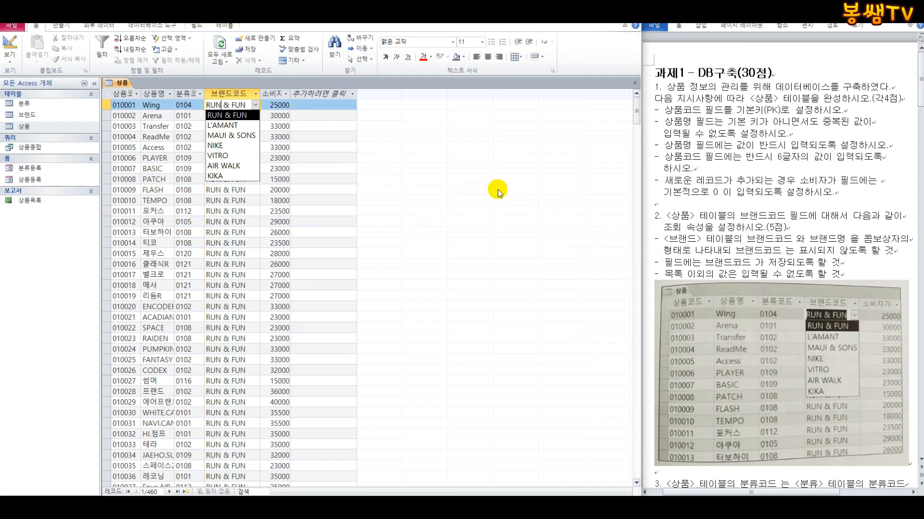
# Step: Close the 상품 table and open the database's Relationships window
pyautogui.click(713, 202)
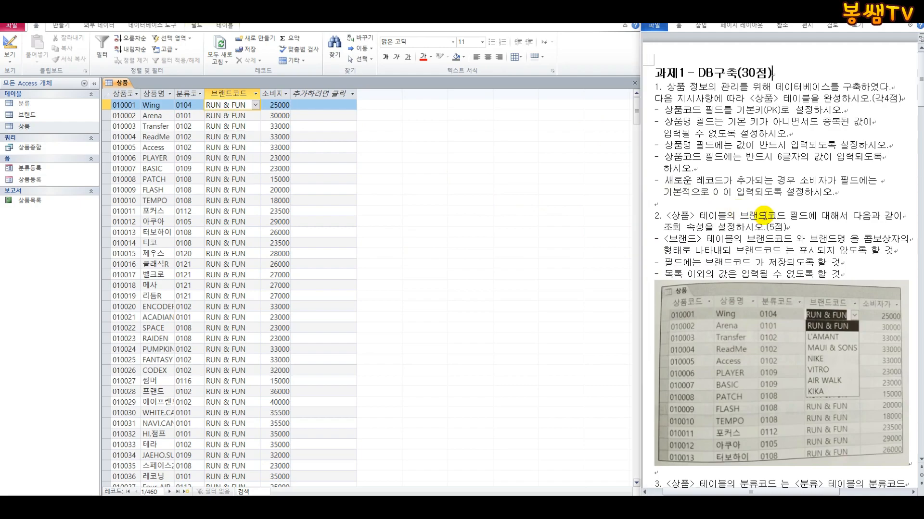
pyautogui.scroll(-5, 717, 217)
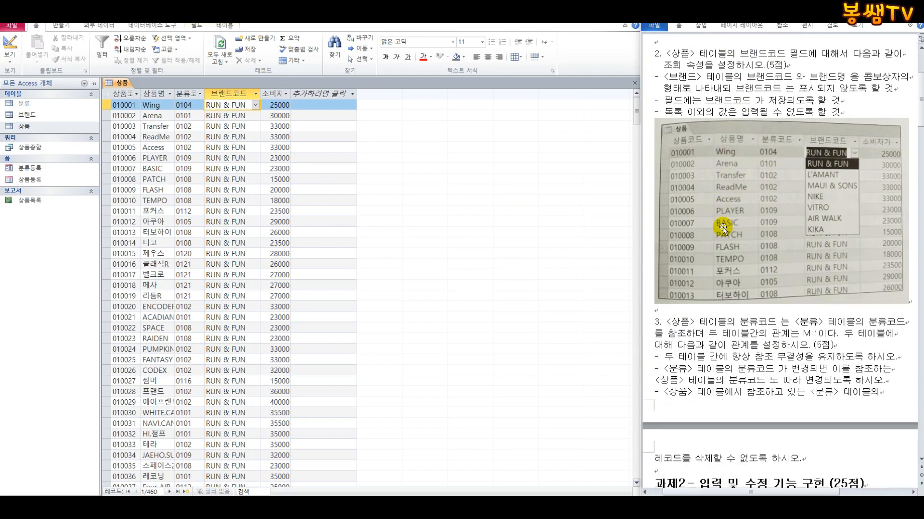
pyautogui.scroll(1, 725, 228)
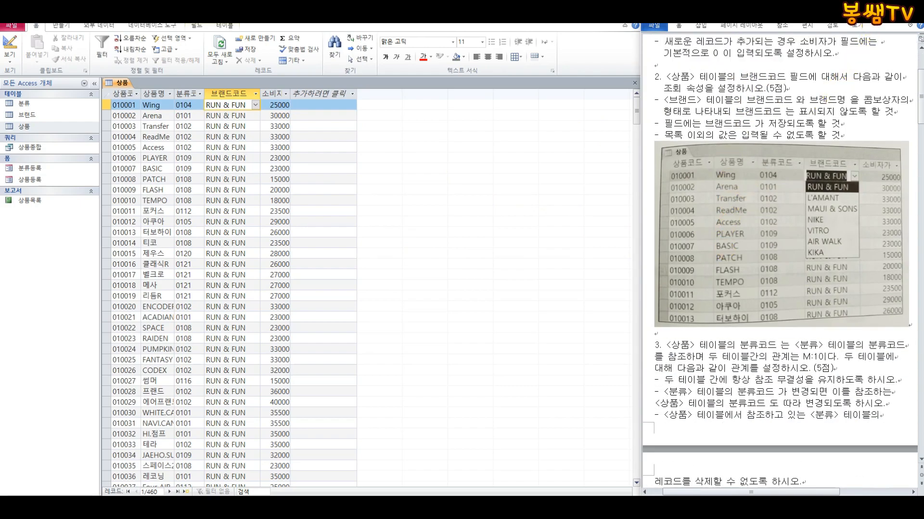
pyautogui.click(152, 26)
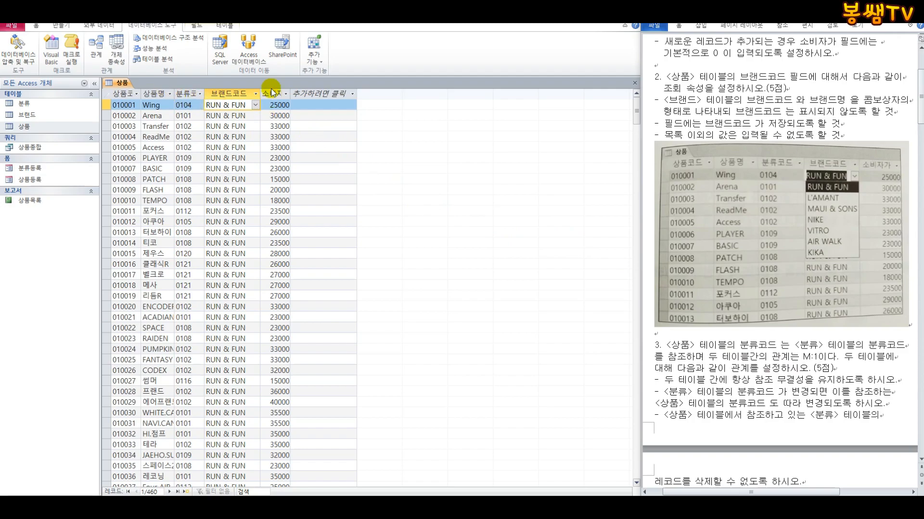
pyautogui.click(634, 87)
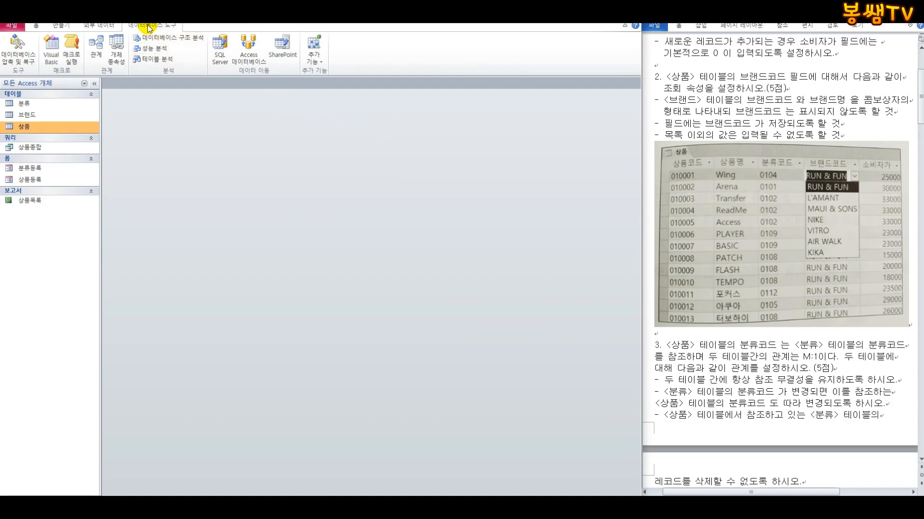
pyautogui.click(94, 46)
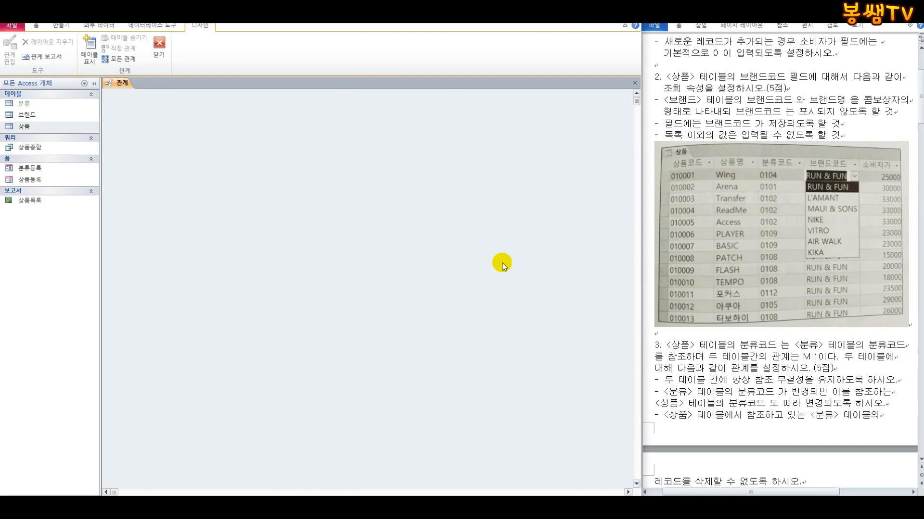
# Step: Add the 상품 and 분류 tables to the relationships layout
pyautogui.click(94, 55)
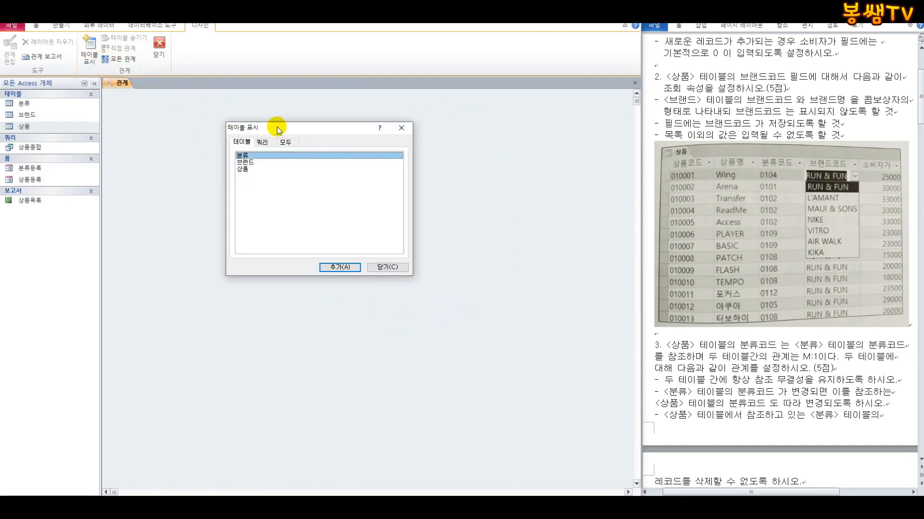
pyautogui.moveTo(275, 128); pyautogui.dragTo(291, 166)
pyautogui.click(268, 203)
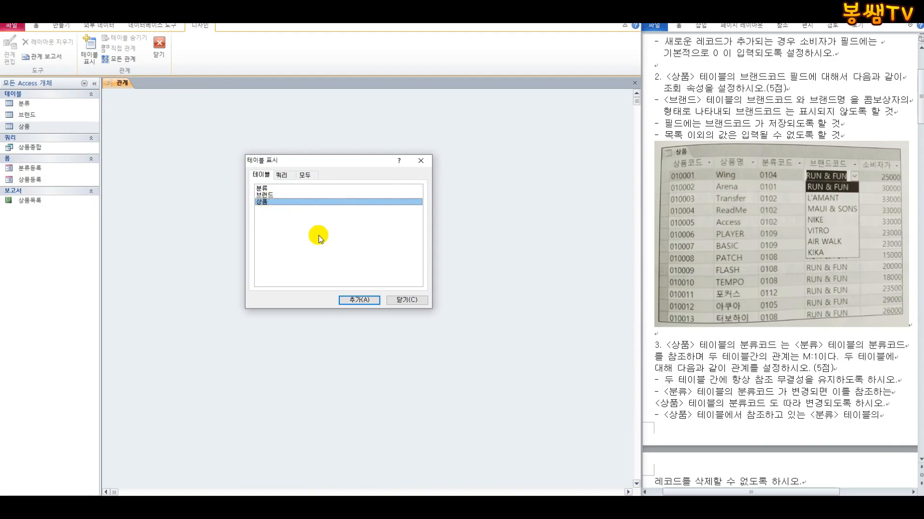
pyautogui.click(358, 300)
pyautogui.click(277, 189)
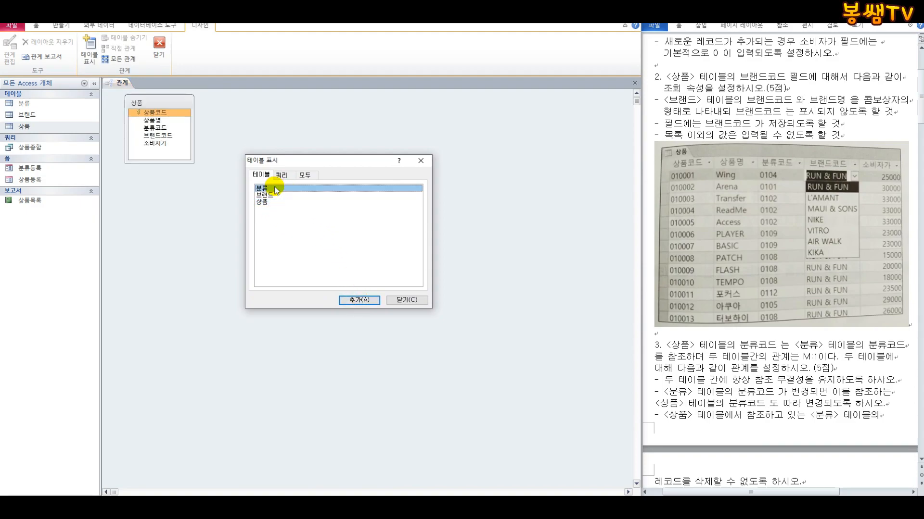
pyautogui.click(358, 300)
pyautogui.click(408, 300)
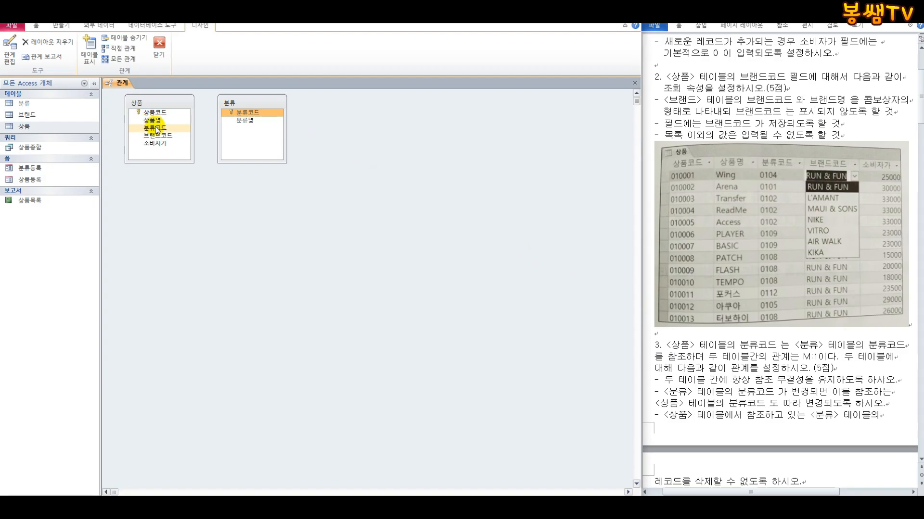
# Step: Relate 상품 to 분류 on 분류코드 with referential integrity and cascading field updates, and close the relationships layout with its changes saved
pyautogui.moveTo(156, 130); pyautogui.dragTo(250, 117)
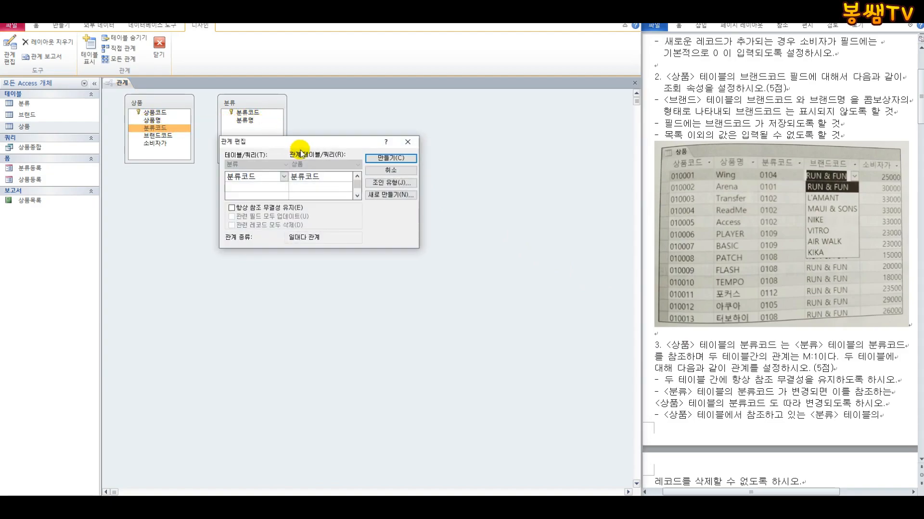
pyautogui.moveTo(303, 145); pyautogui.dragTo(272, 218)
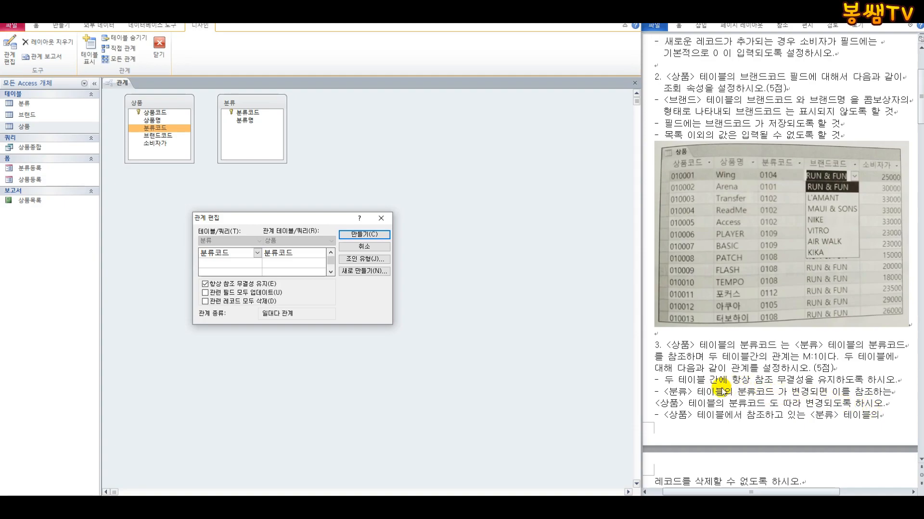
pyautogui.click(206, 294)
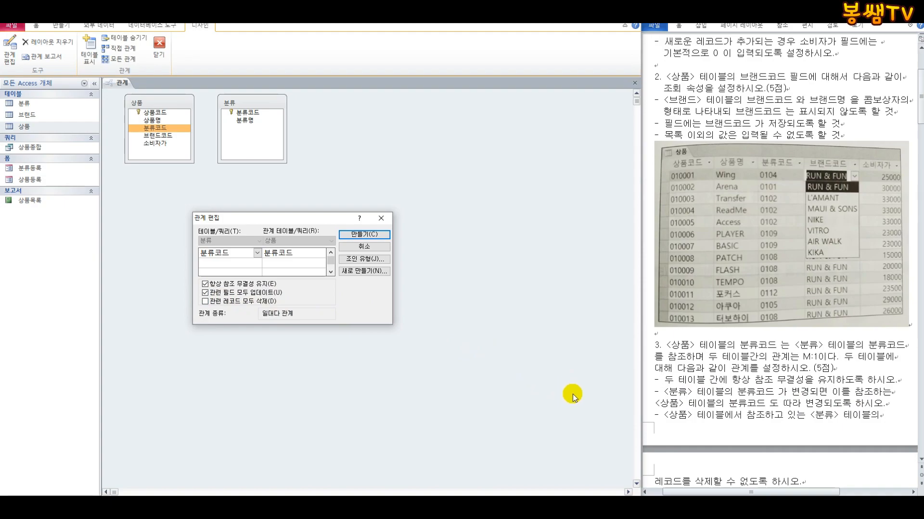
pyautogui.click(364, 234)
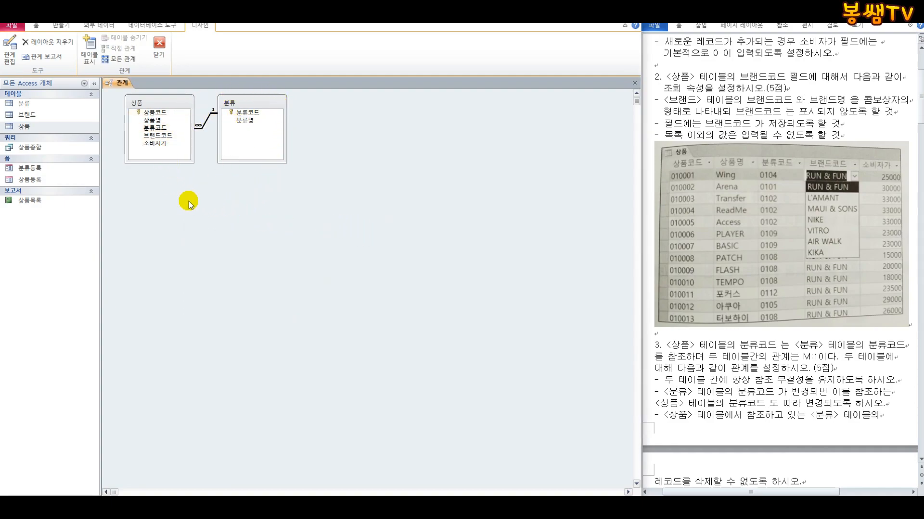
pyautogui.click(159, 53)
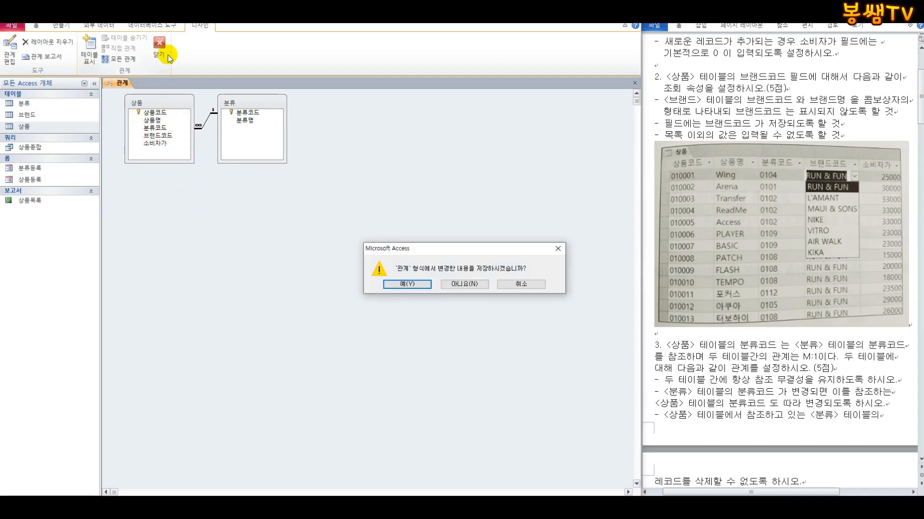
pyautogui.click(411, 286)
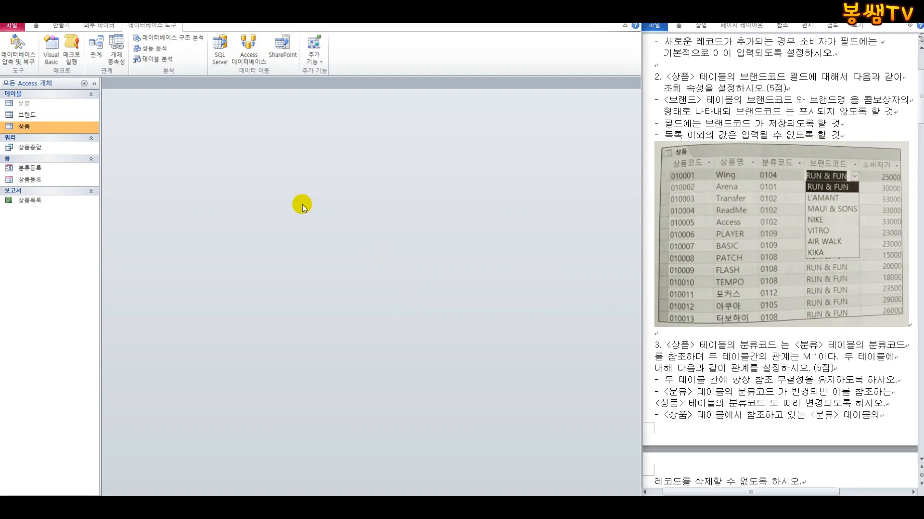